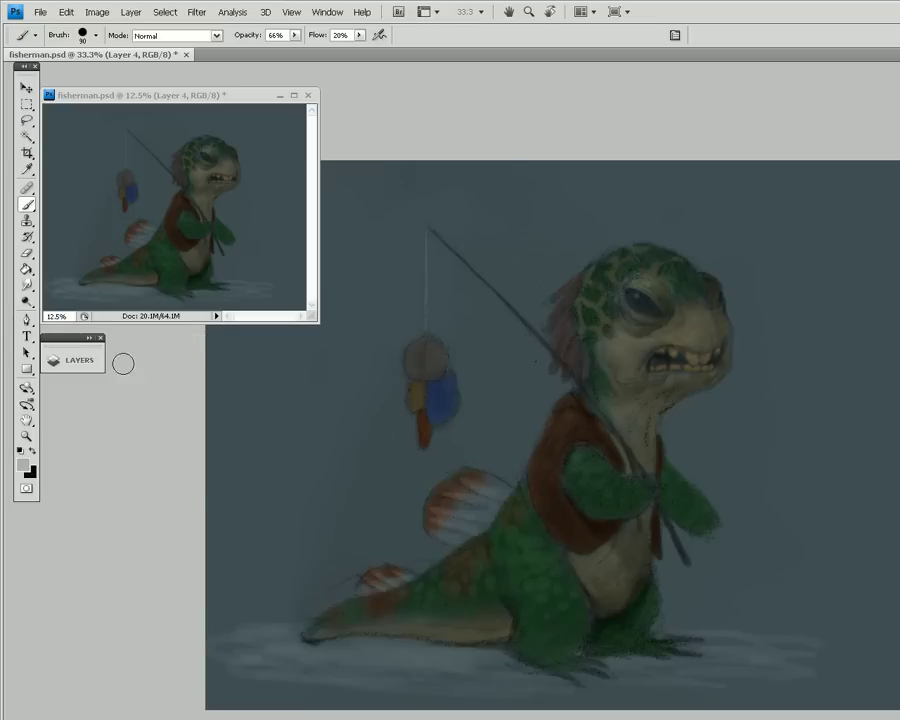
- Show the layer list, select Layer 0 and add a new empty normal-mode layer above it
left_click(90, 339)
left_click(155, 401)
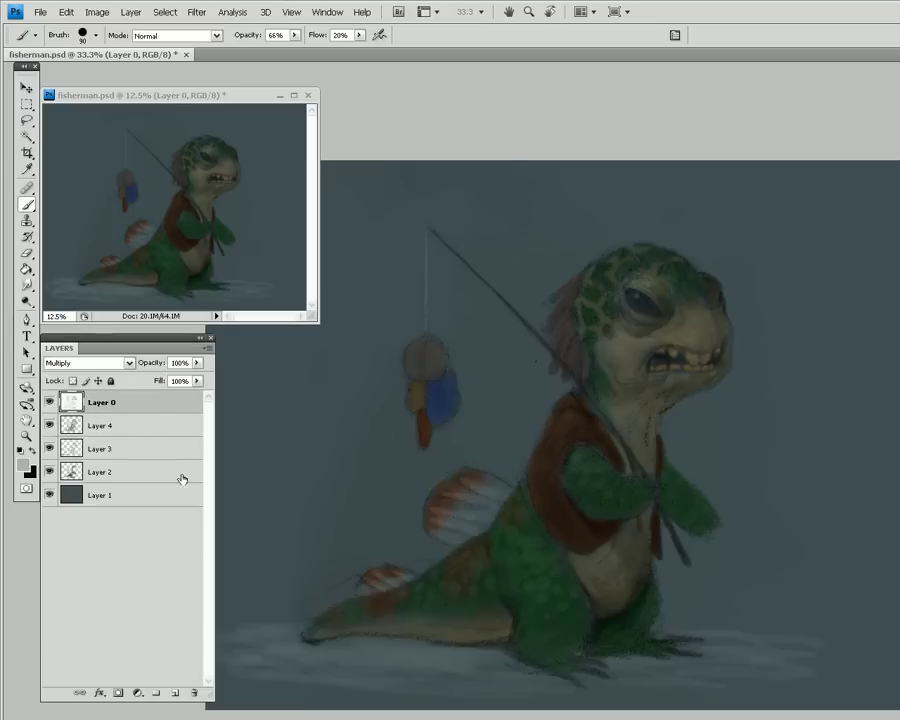
key("ctrl+shift+alt+n")
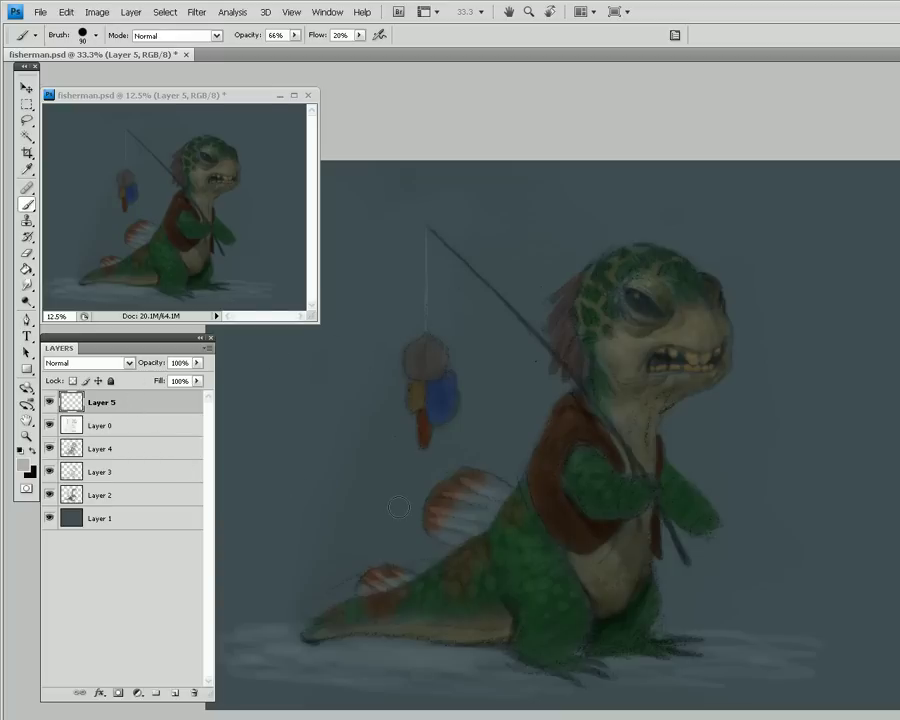
- Set the foreground colour to the warm light grey b5b0a9 and return to the Brush tool
left_click(22, 465)
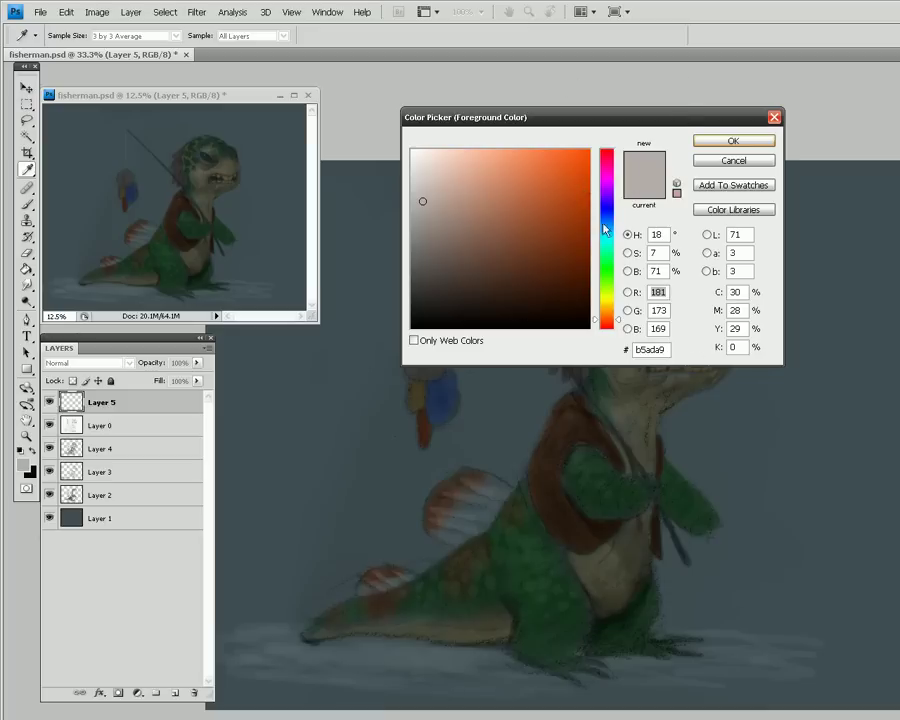
left_click(606, 313)
left_click_drag(606, 313, 606, 311)
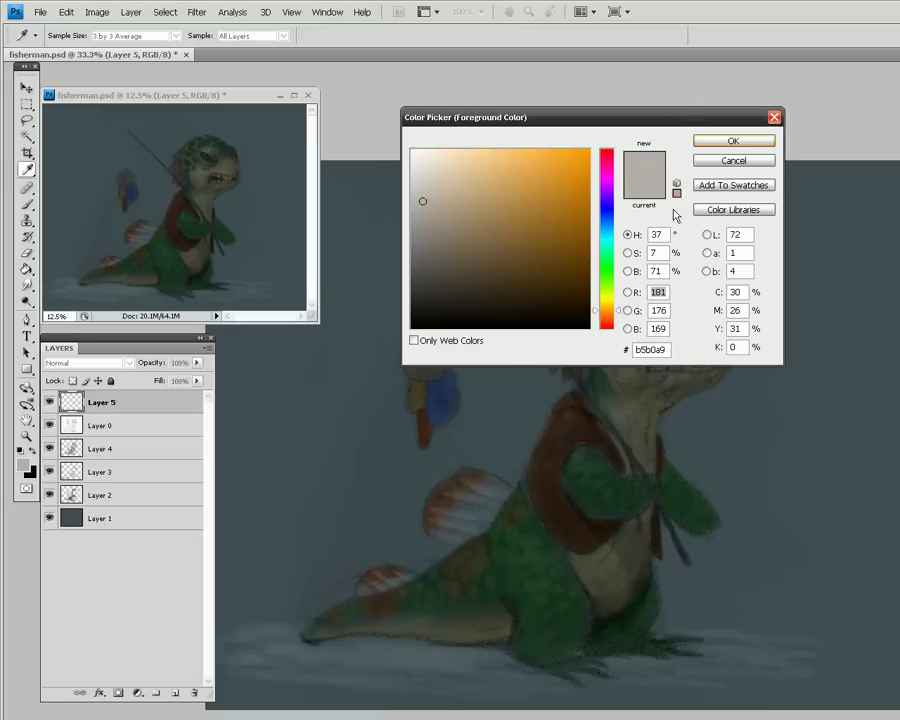
left_click(731, 141)
key("b")
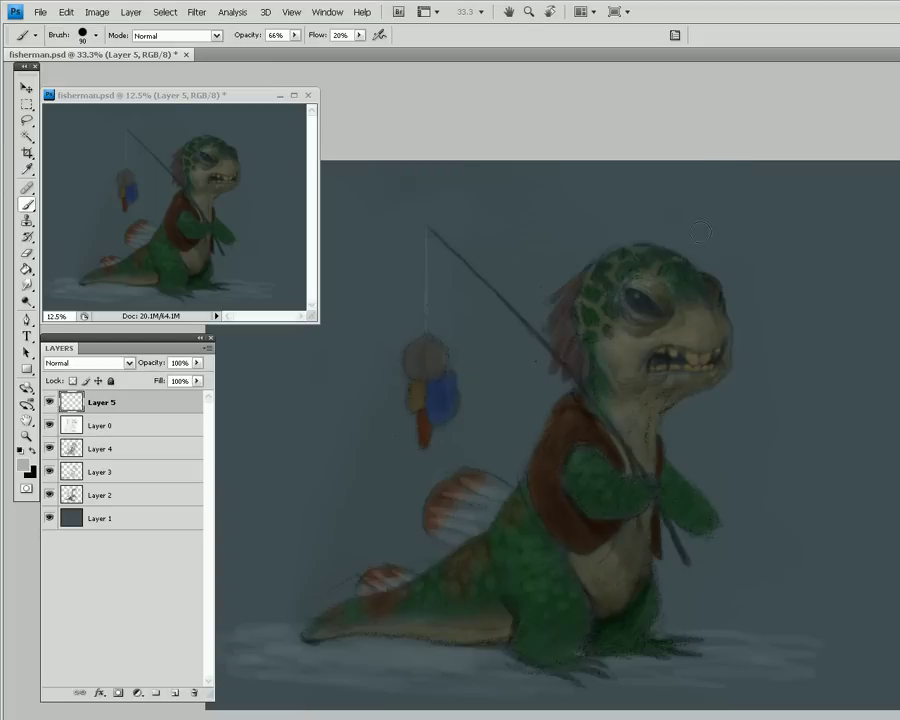
- Paint soft light-grey strokes over the creature's snout with a size 70 brush at 40% opacity and 10% flow
left_click_drag(655, 313, 649, 308)
key("ctrl+plus")
left_click_drag(777, 336, 688, 420)
key("bracketleft")
key("bracketleft")
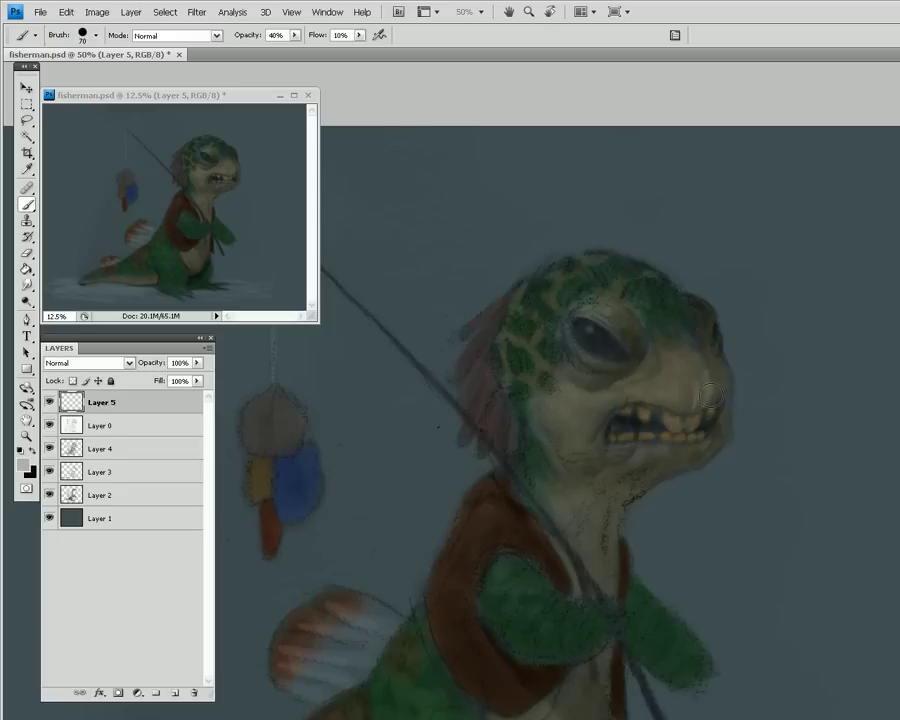
left_click_drag(688, 367, 685, 390)
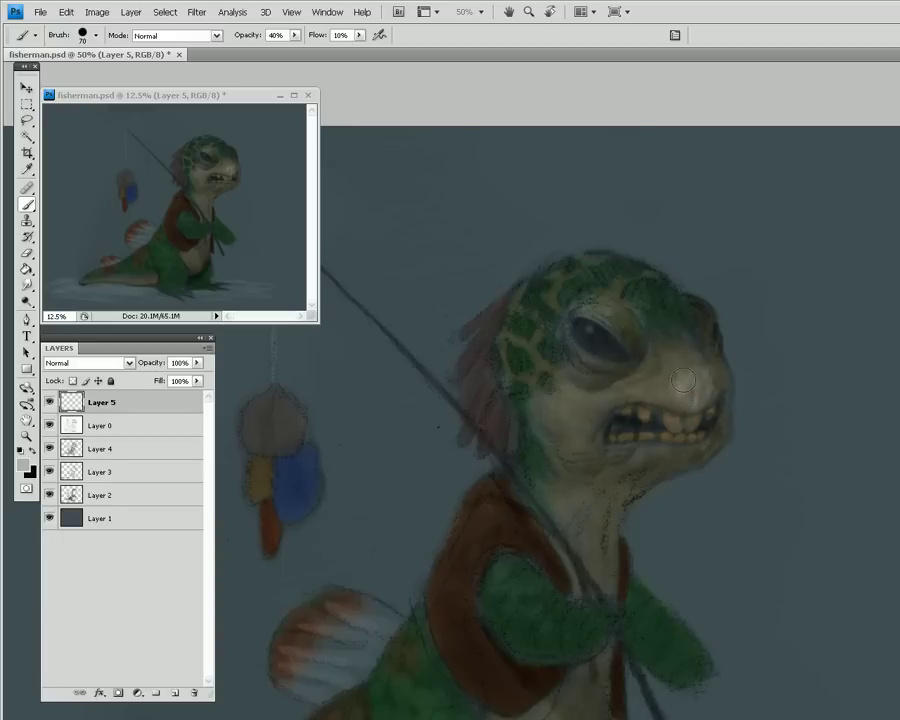
mouse_move(680, 417)
left_mouse_down()
mouse_move(662, 398)
mouse_move(671, 398)
left_mouse_up()
mouse_move(677, 341)
left_mouse_down()
mouse_move(683, 329)
mouse_move(674, 322)
mouse_move(676, 382)
mouse_move(687, 382)
mouse_move(685, 393)
left_mouse_up()
mouse_move(686, 323)
left_mouse_down()
mouse_move(693, 358)
mouse_move(667, 342)
mouse_move(675, 388)
mouse_move(665, 365)
mouse_move(664, 380)
mouse_move(662, 354)
mouse_move(644, 388)
left_mouse_up()
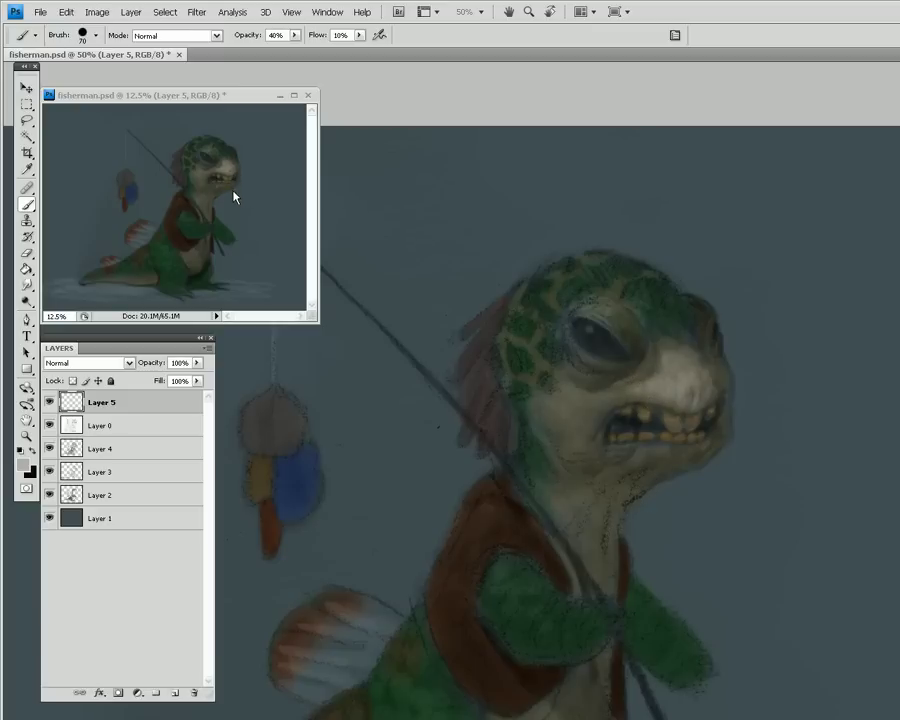
left_click_drag(677, 382, 669, 376)
- Change the foreground colour to the lighter cbc5bb and build brighter highlights on the snout and brow
left_click(25, 462)
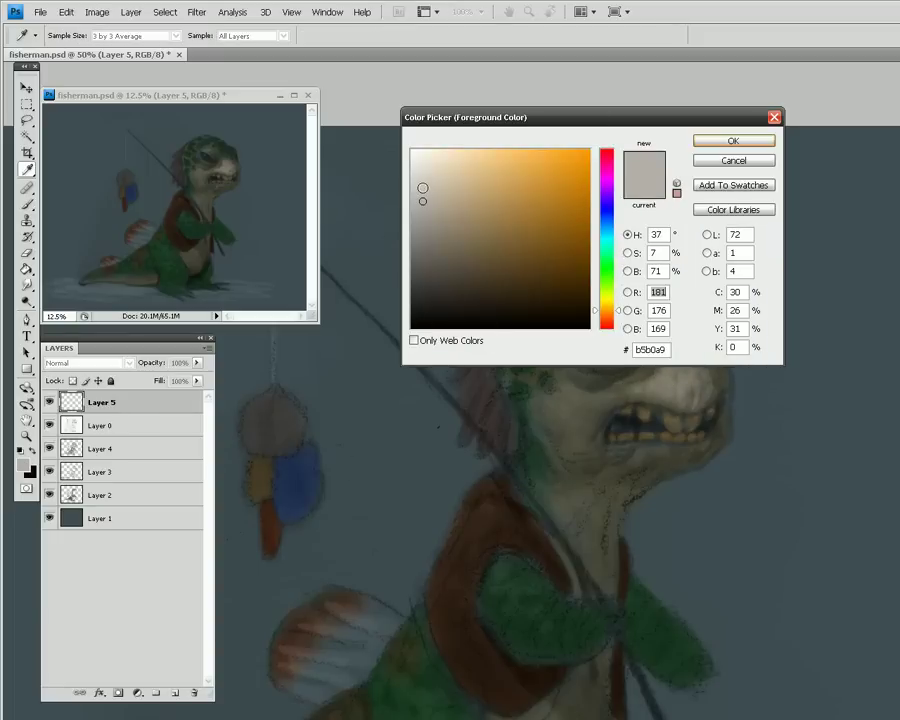
left_click(422, 185)
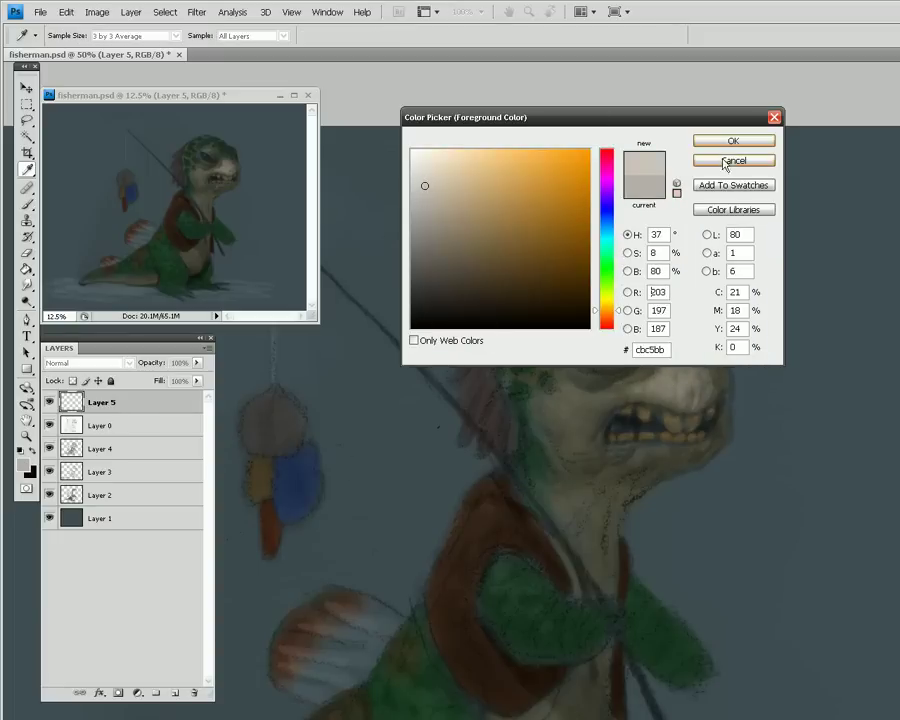
left_click(733, 140)
mouse_move(671, 377)
left_mouse_down()
mouse_move(686, 369)
mouse_move(695, 382)
left_mouse_up()
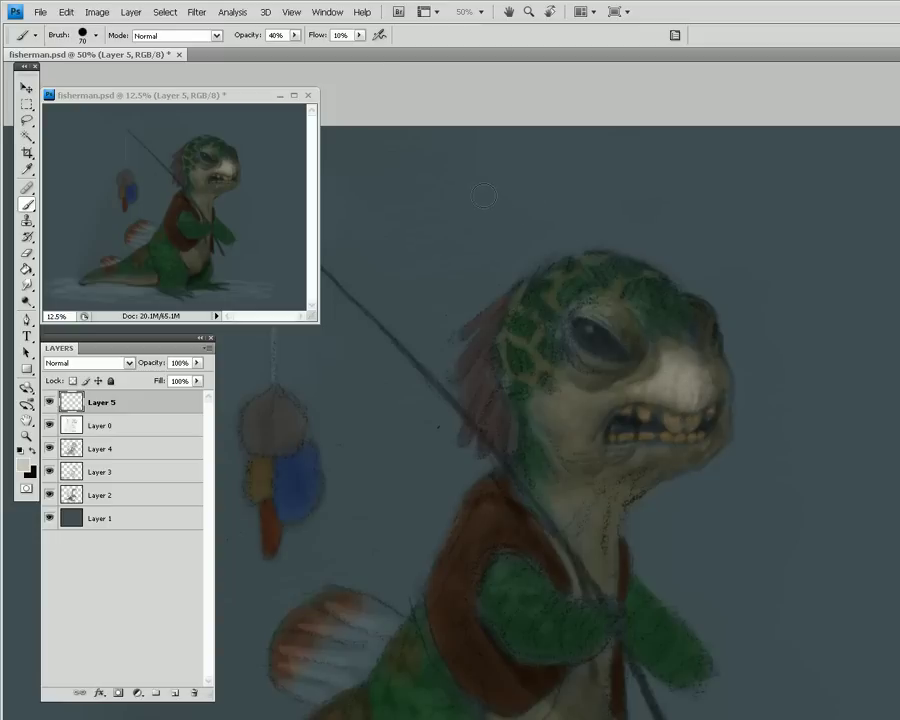
left_click_drag(664, 305, 673, 298)
mouse_move(686, 337)
left_mouse_down()
mouse_move(692, 374)
mouse_move(705, 383)
mouse_move(713, 372)
mouse_move(706, 386)
left_mouse_up()
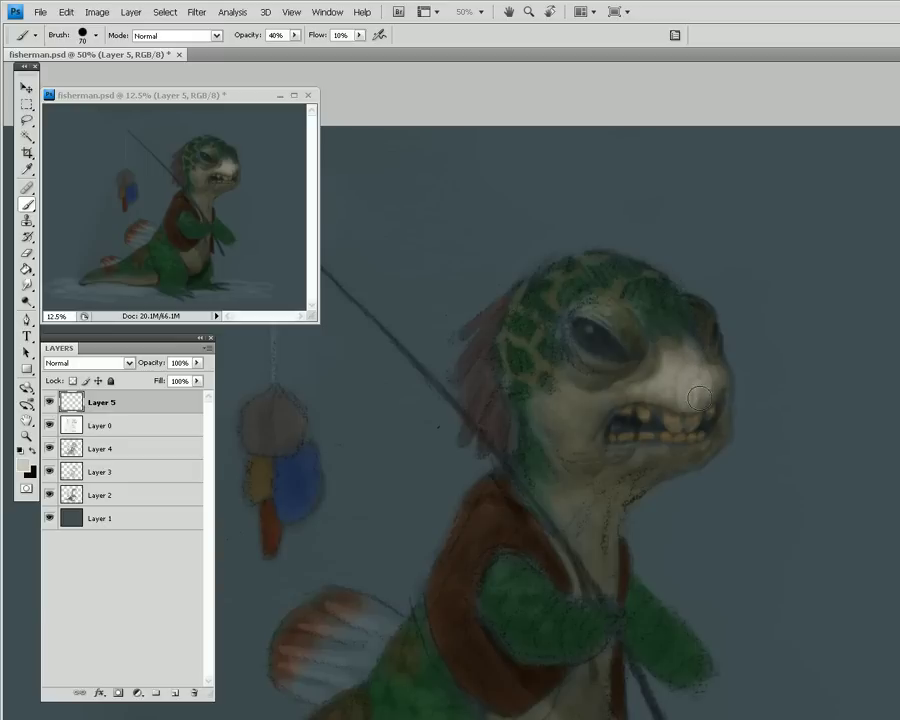
left_click_drag(631, 277, 643, 281)
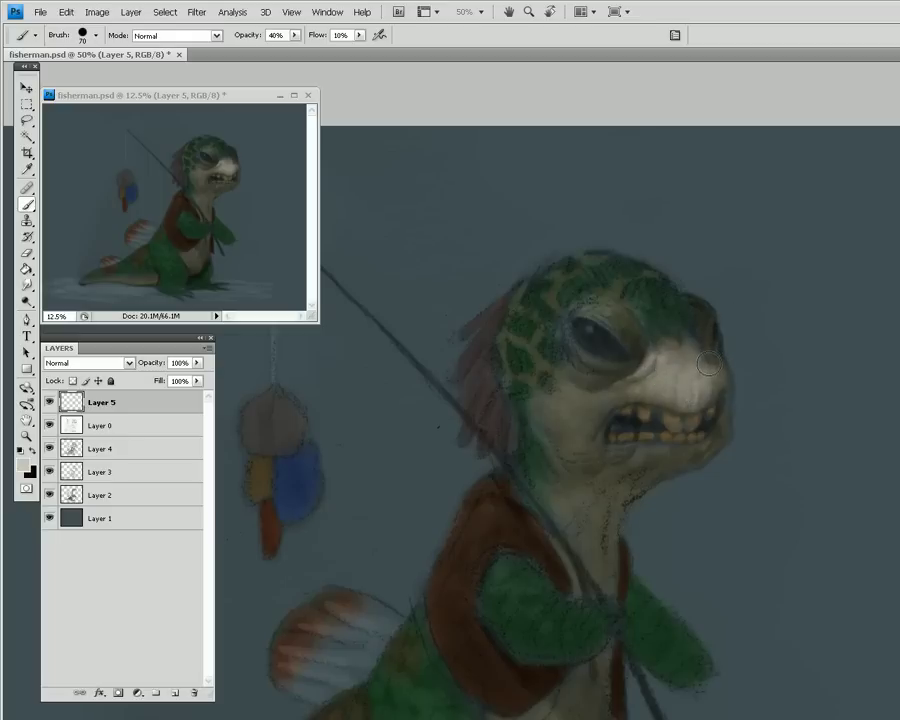
- Soften the snout highlights and the area near the far eye with the Eraser at 30% opacity
key("e")
key("3")
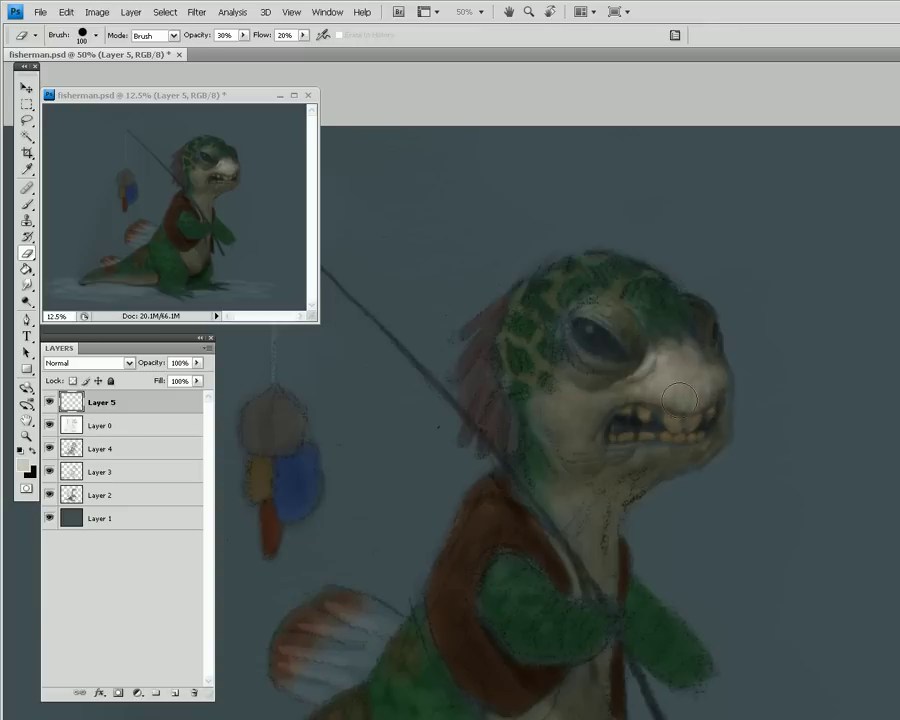
left_click_drag(718, 335, 720, 384)
left_click_drag(692, 298, 714, 327)
mouse_move(663, 397)
left_mouse_down()
mouse_move(659, 335)
mouse_move(664, 364)
left_mouse_up()
- Brush pale highlights onto the creature's cheek, the corner of the mouth and the lower lip
key("b")
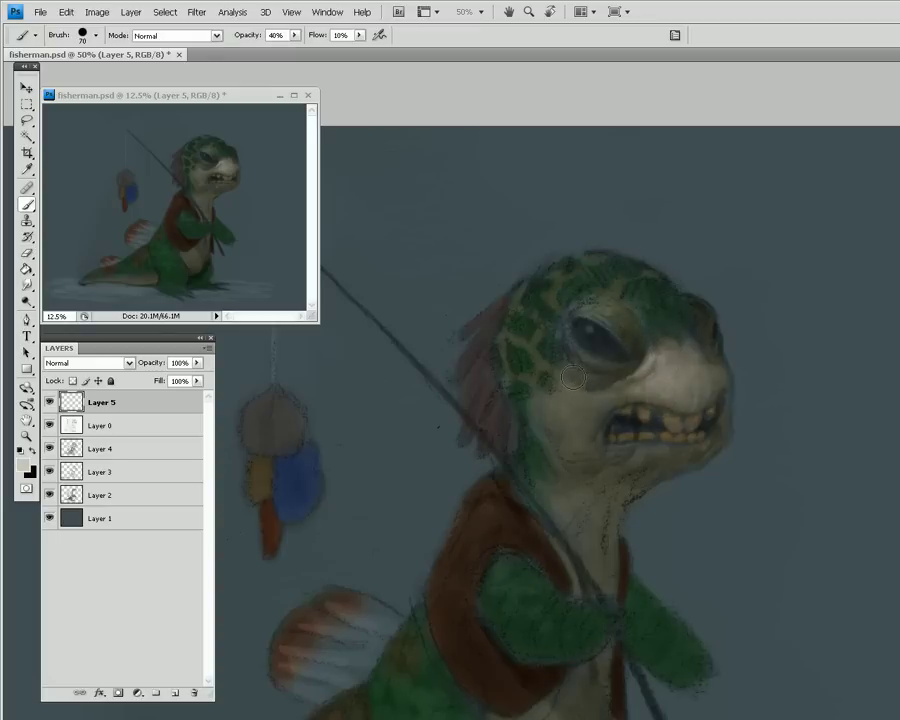
mouse_move(585, 398)
left_mouse_down()
mouse_move(629, 397)
mouse_move(586, 405)
mouse_move(569, 394)
mouse_move(568, 402)
left_mouse_up()
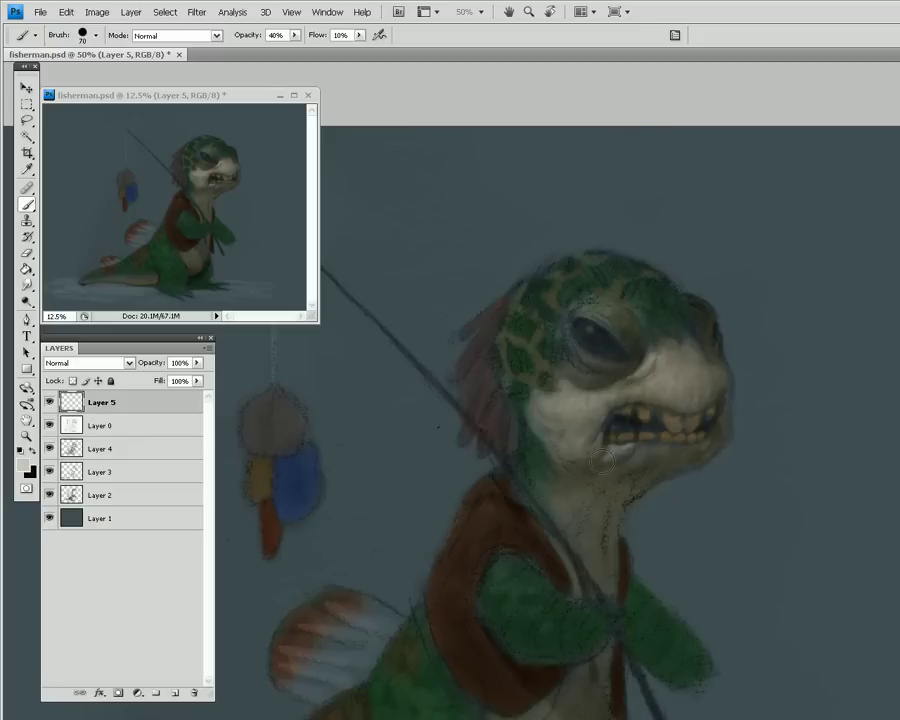
left_click_drag(591, 457, 606, 464)
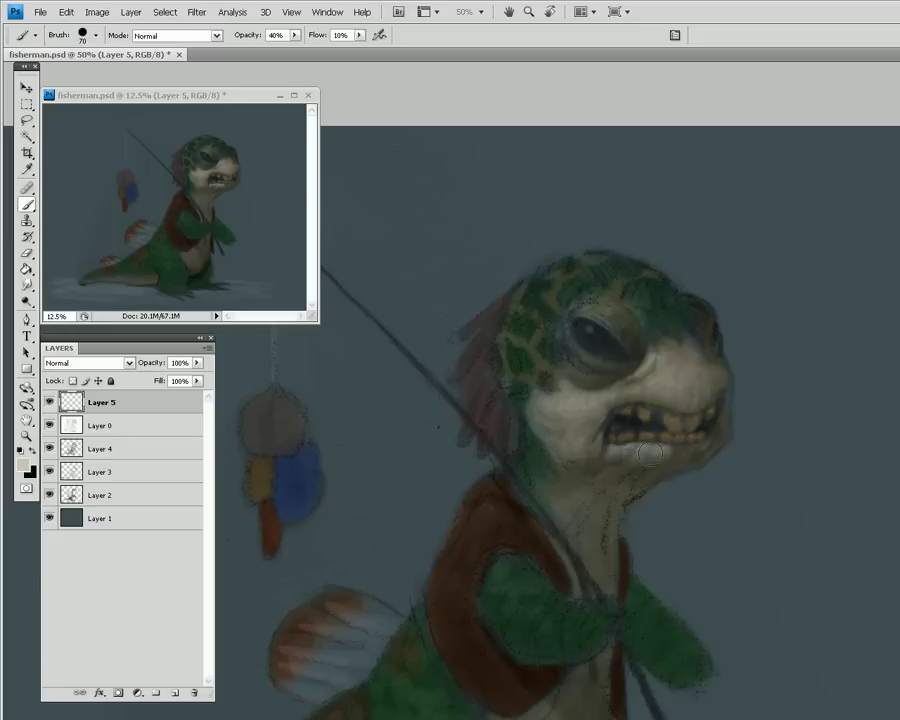
left_click_drag(671, 449, 678, 448)
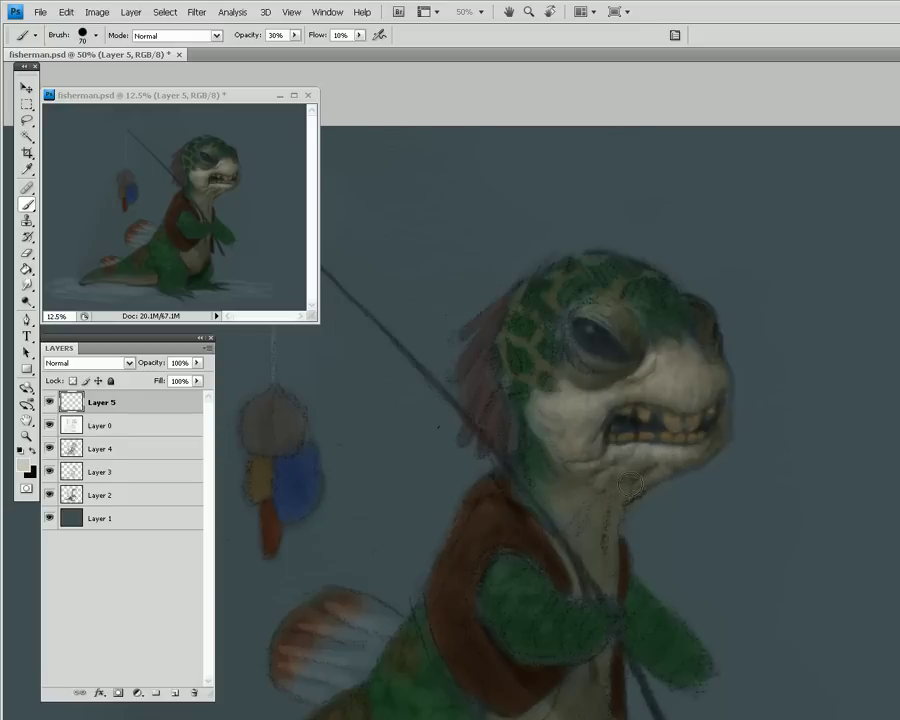
- Paint pale wrinkles and folds down the throat and neck with the brush at 30% opacity
mouse_move(618, 505)
left_mouse_down()
mouse_move(607, 477)
mouse_move(603, 498)
mouse_move(612, 491)
mouse_move(584, 540)
left_mouse_up()
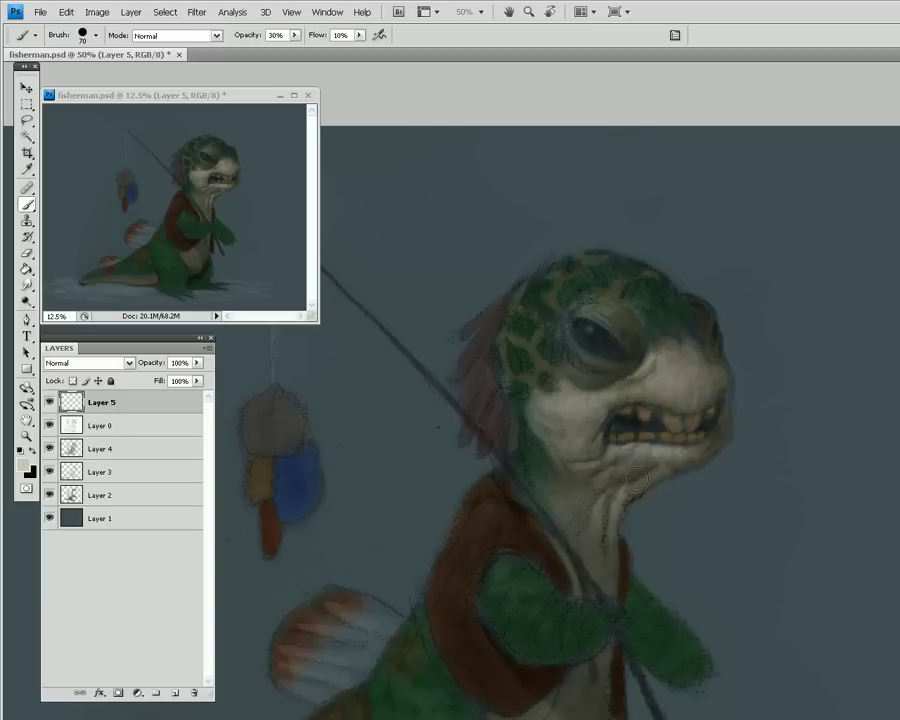
key("e")
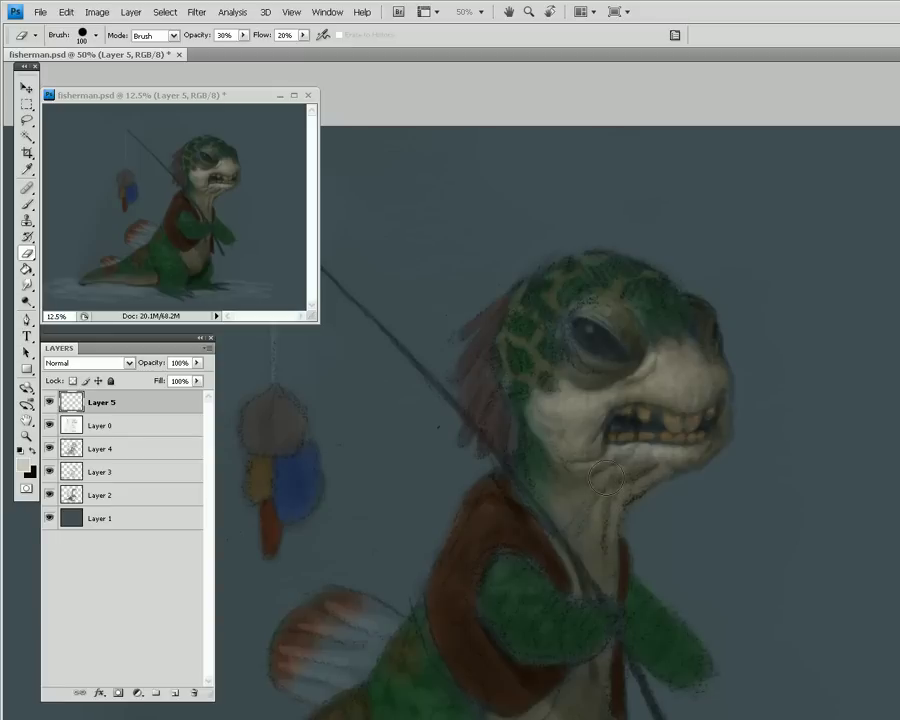
key("b")
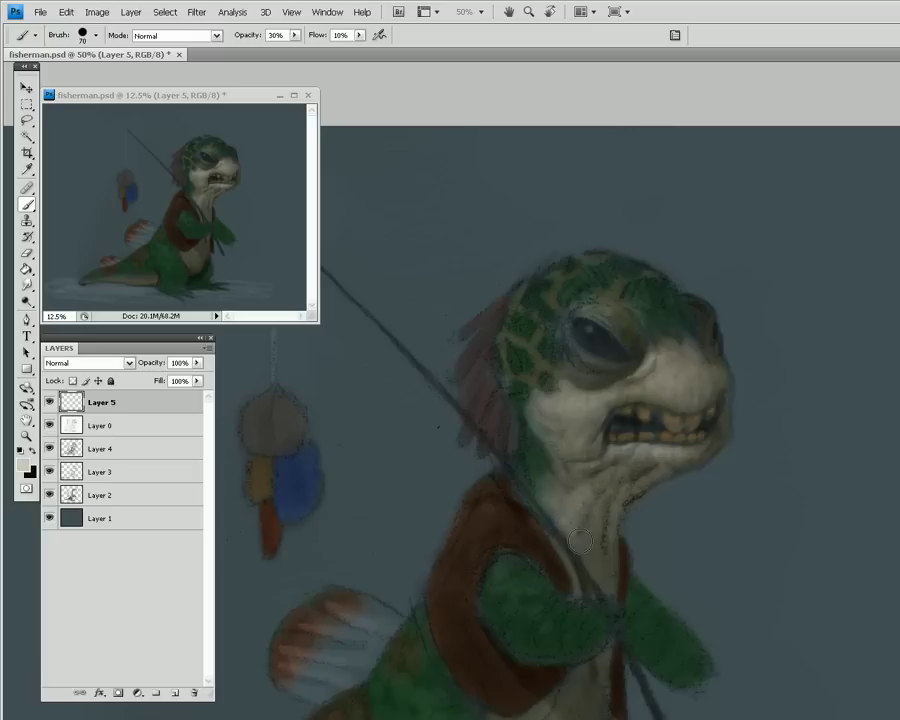
left_click_drag(546, 530, 574, 571)
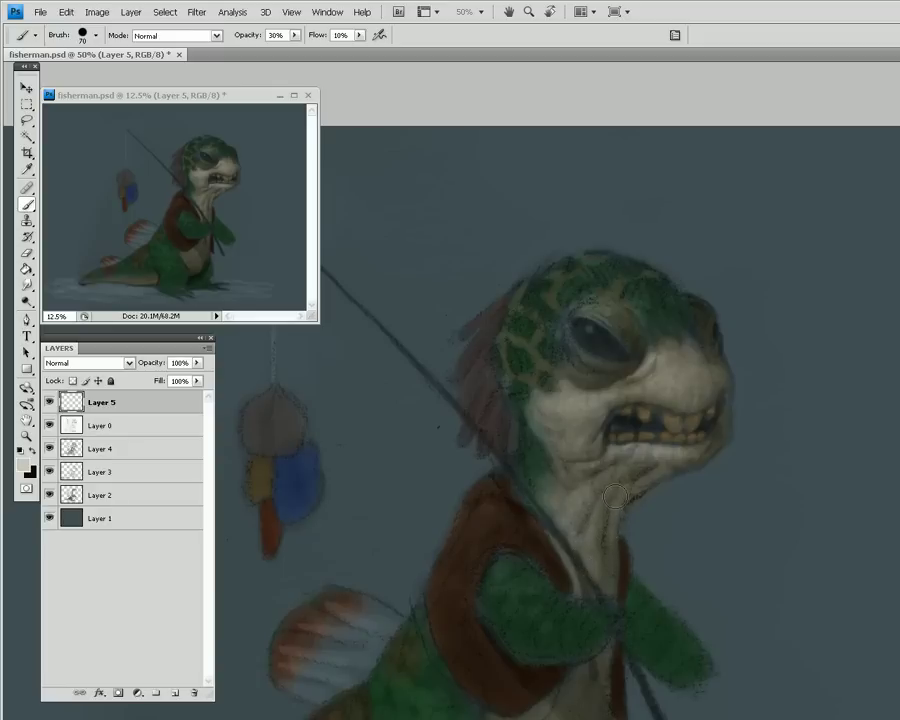
mouse_move(590, 532)
left_mouse_down()
mouse_move(600, 566)
mouse_move(611, 561)
left_mouse_up()
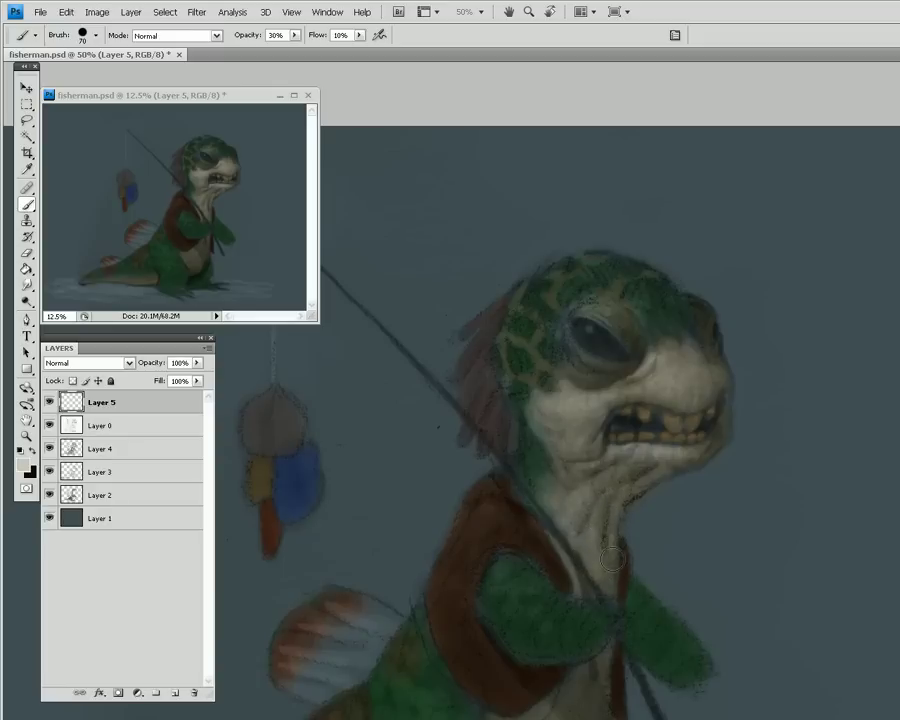
- Lighten the creature's belly and chest in the small preview window, using a brush of up to size 125
left_click(243, 94)
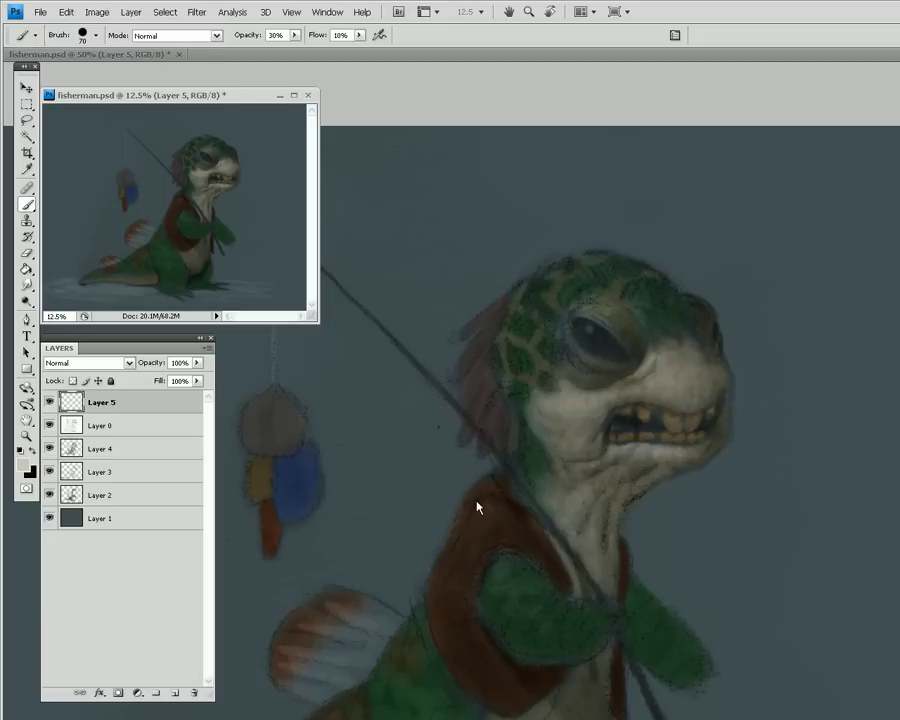
key("ctrl+plus")
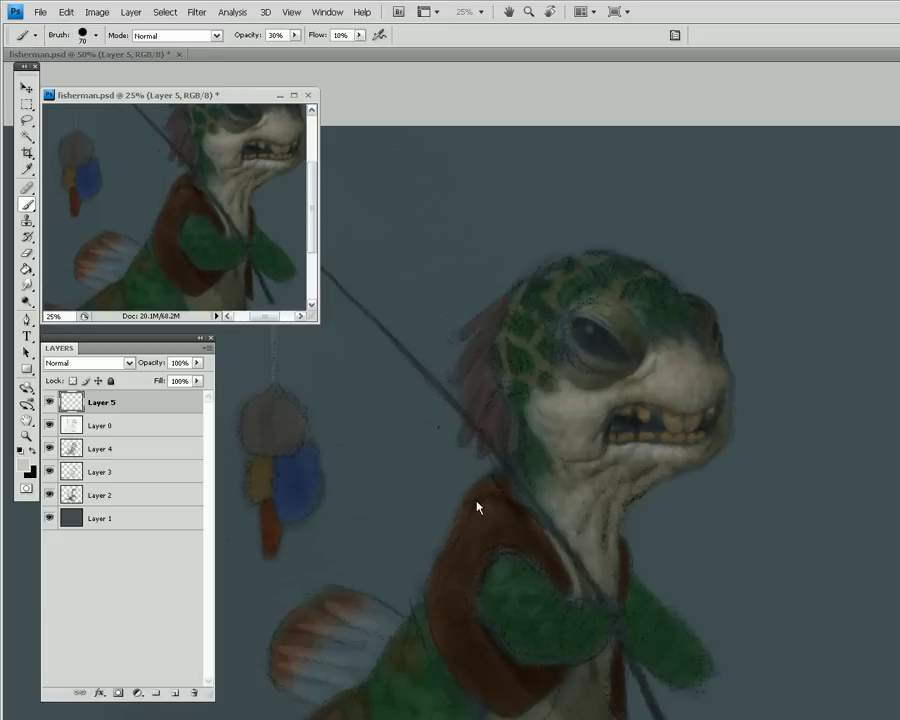
left_click_drag(251, 207, 187, 257)
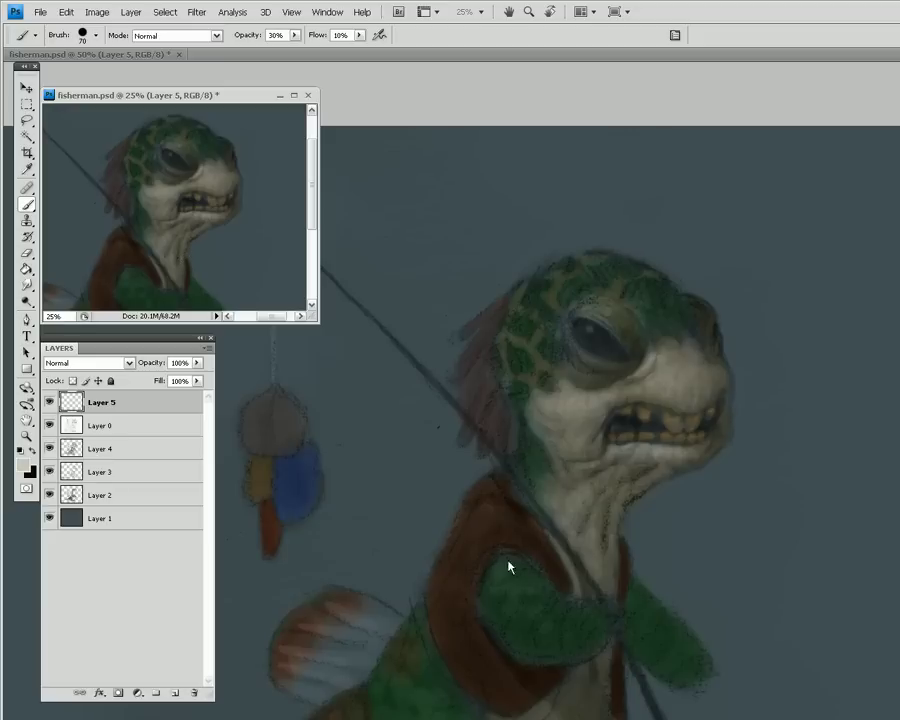
mouse_move(306, 316)
left_mouse_down()
mouse_move(329, 482)
mouse_move(358, 537)
mouse_move(331, 412)
mouse_move(288, 298)
mouse_move(293, 332)
mouse_move(271, 337)
mouse_move(302, 323)
left_mouse_up()
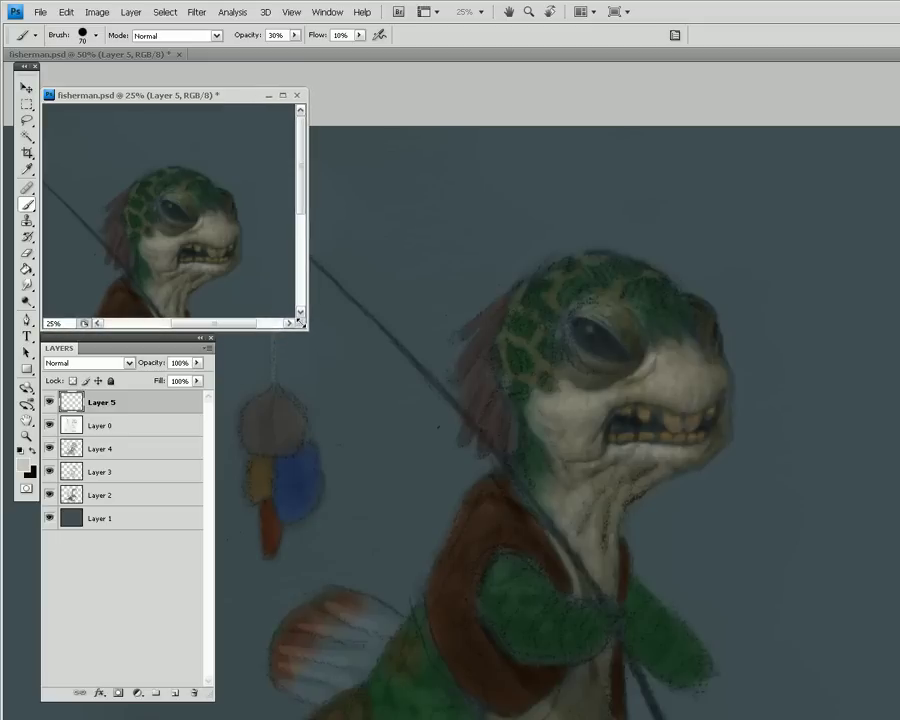
scroll(248, 198, "down", 5)
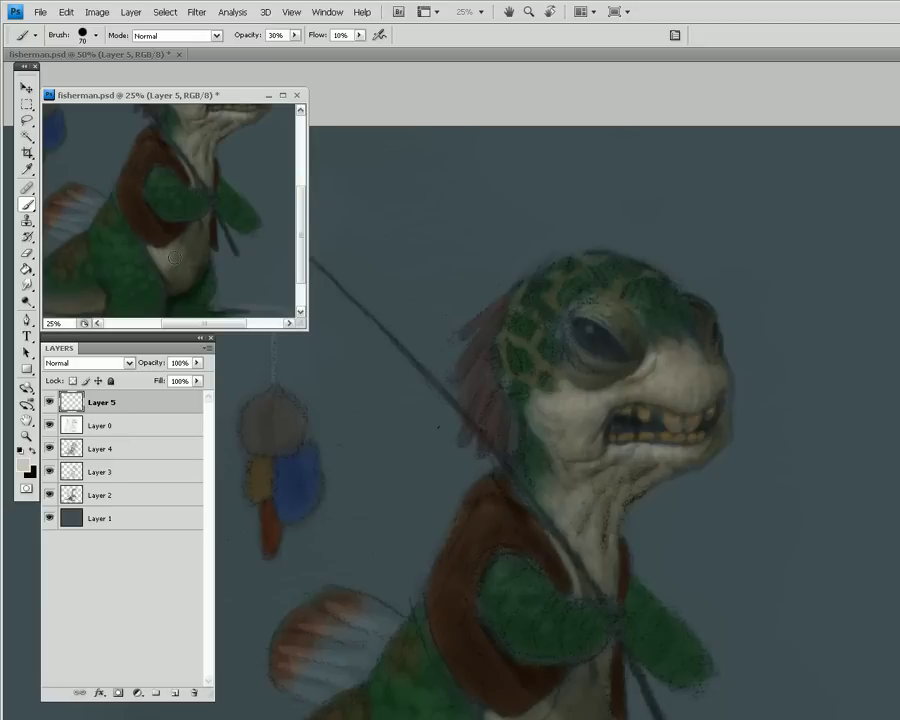
mouse_move(192, 232)
left_mouse_down()
mouse_move(187, 250)
mouse_move(197, 251)
mouse_move(180, 264)
left_mouse_up()
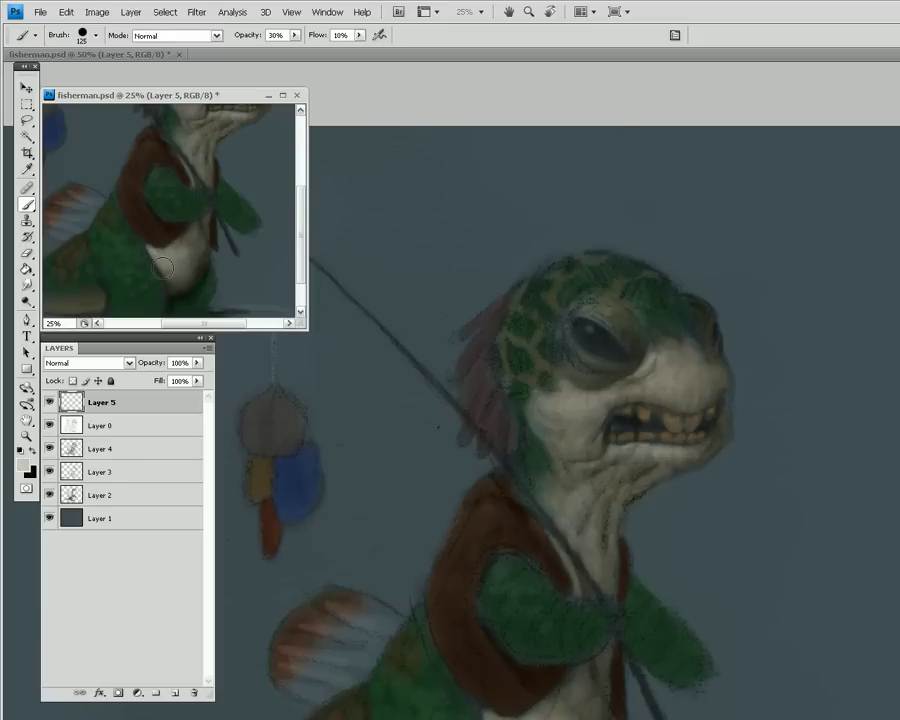
mouse_move(205, 155)
left_mouse_down()
mouse_move(243, 201)
mouse_move(207, 235)
mouse_move(204, 198)
left_mouse_up()
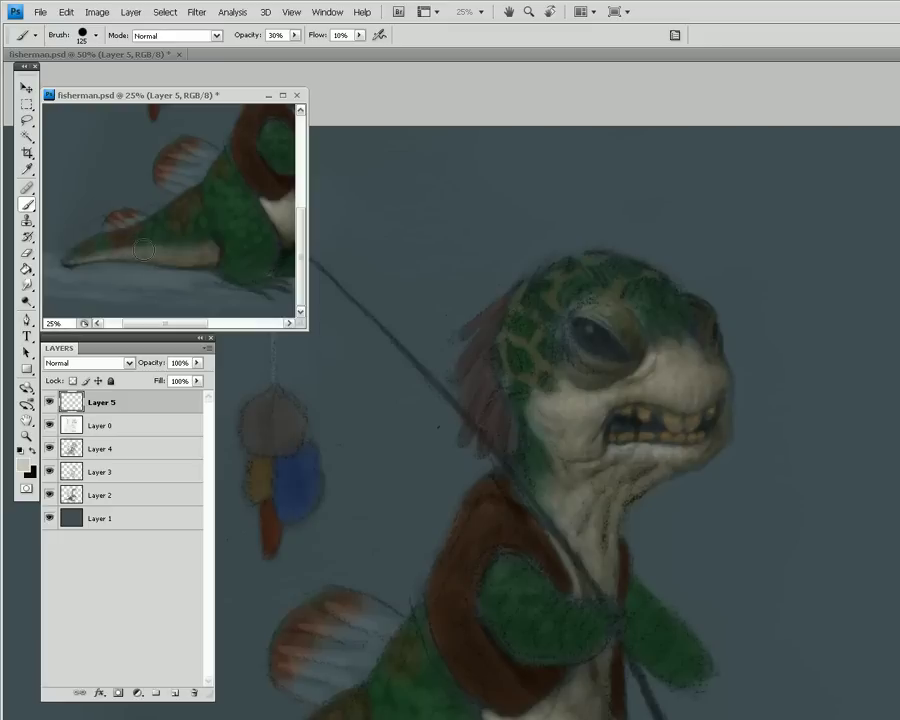
- Lighten the pale underside of the tail, and compare the painting with Layer 5 hidden and shown
left_click_drag(160, 248, 176, 256)
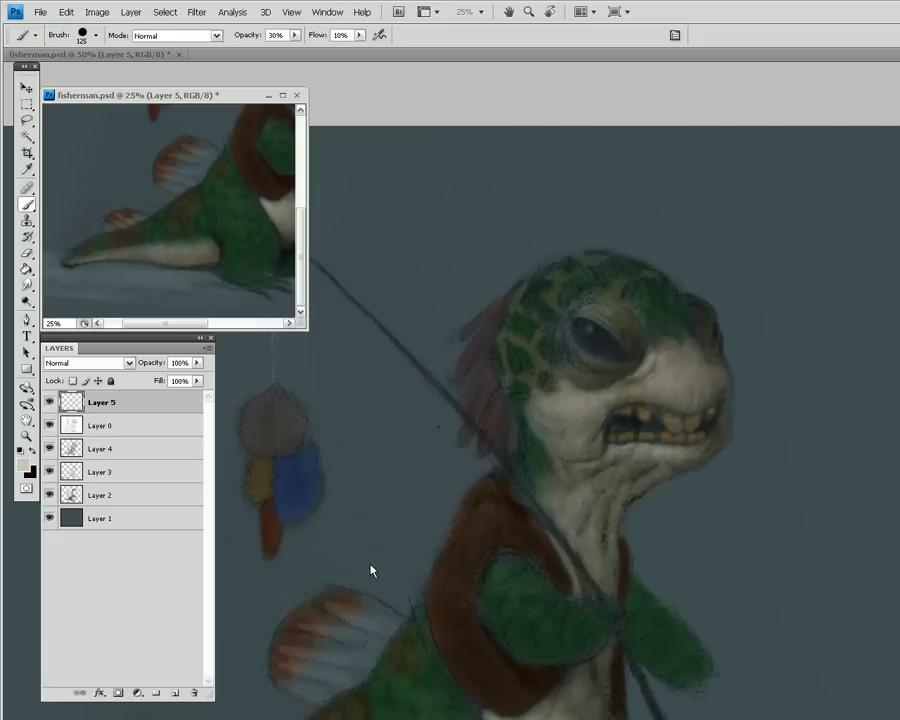
key("ctrl+minus")
key("ctrl+minus")
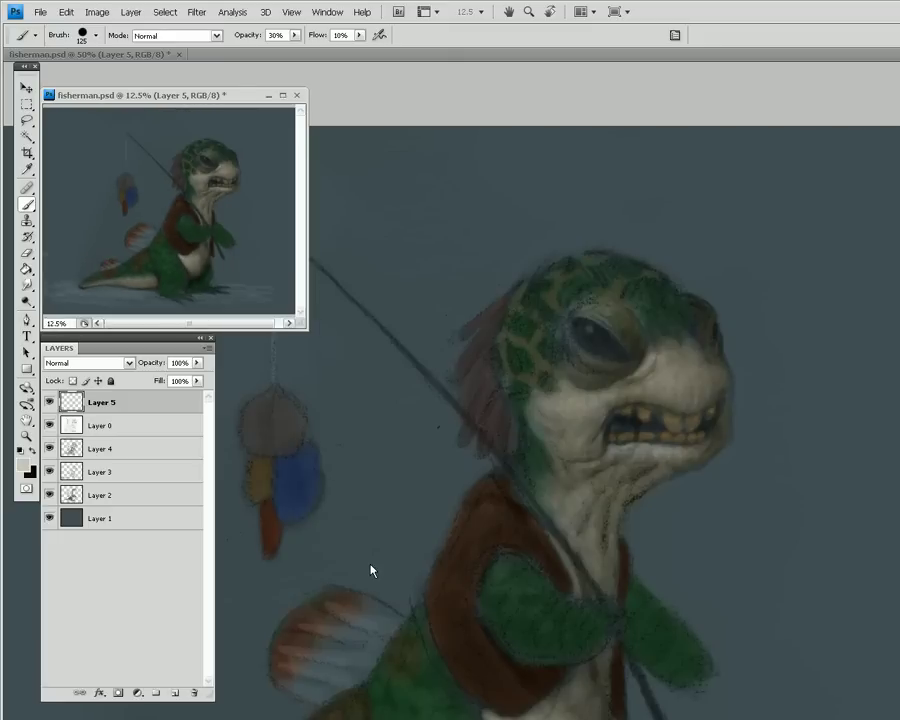
left_click(643, 89)
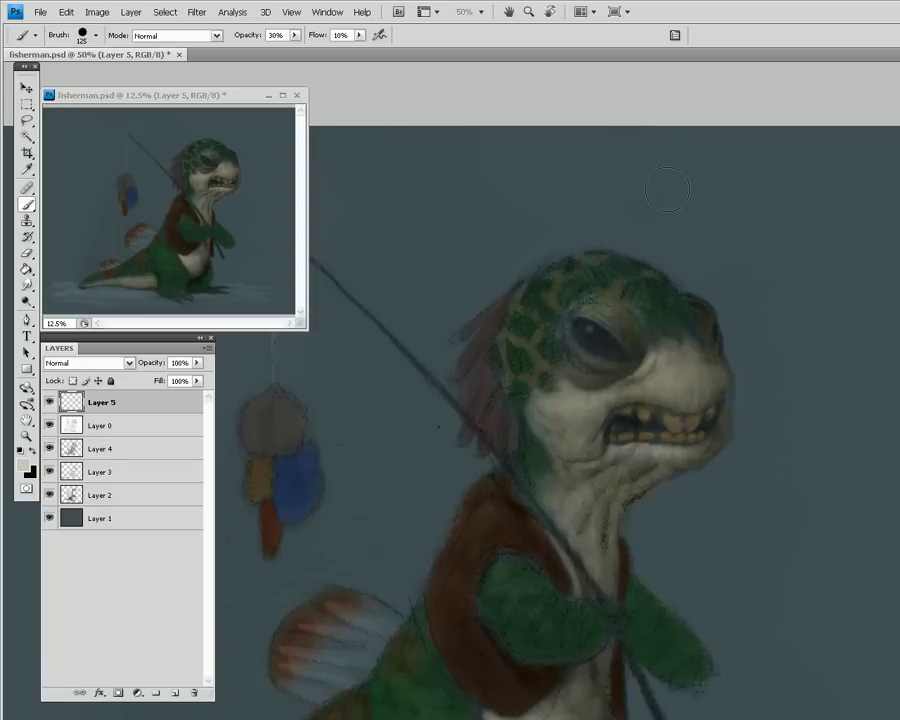
left_click(49, 403)
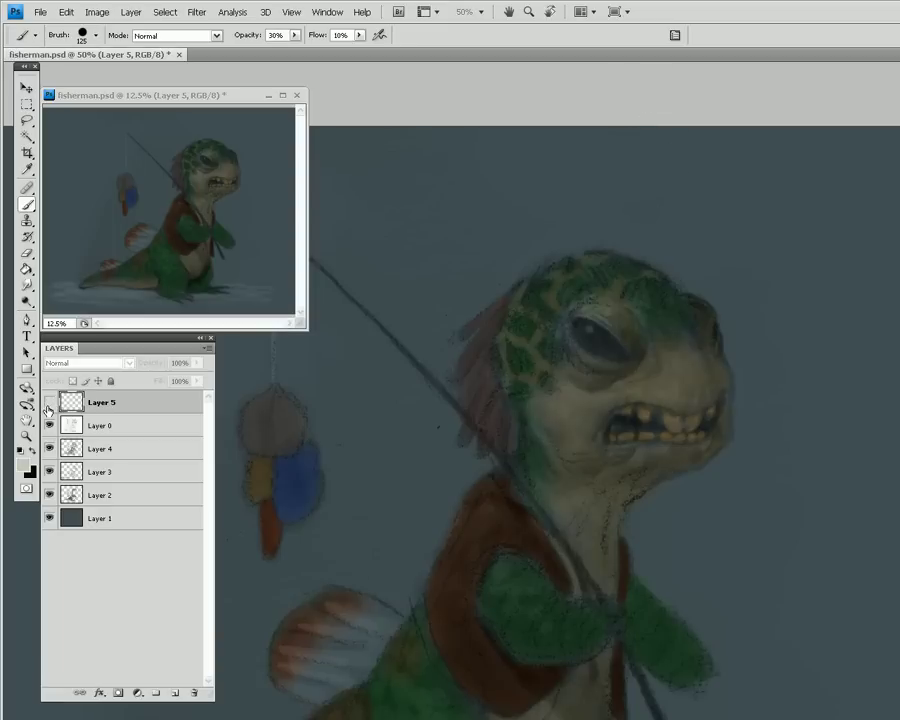
left_click(49, 403)
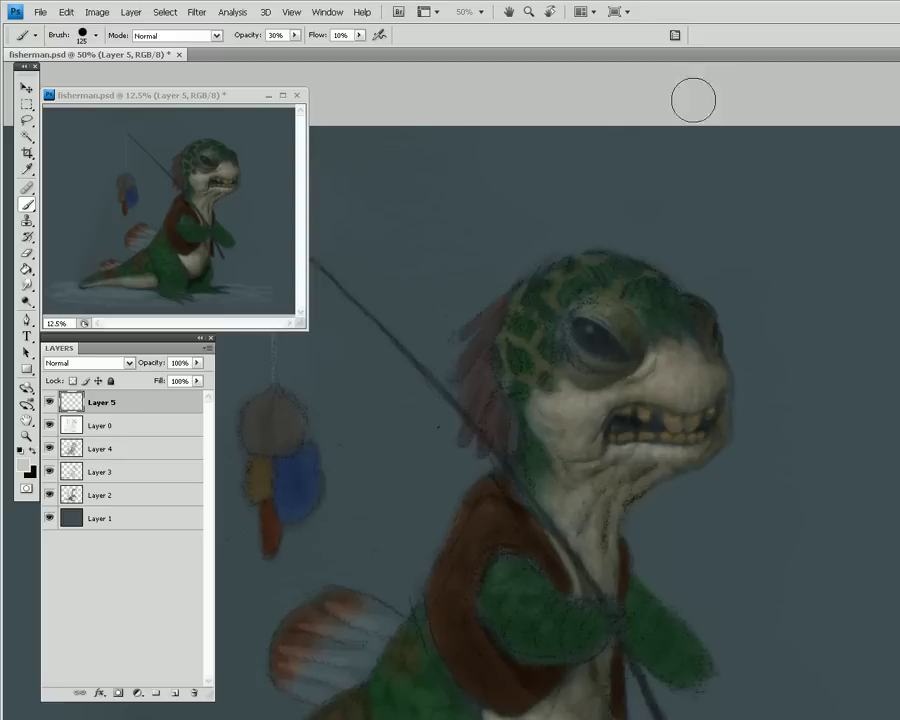
- Paint pale highlights on the lower and upper lids of the near eye, reducing the brush size to 70 and 45
key("bracketleft")
key("bracketleft")
key("bracketleft")
key("bracketleft")
mouse_move(555, 350)
left_mouse_down()
mouse_move(594, 382)
mouse_move(605, 376)
left_mouse_up()
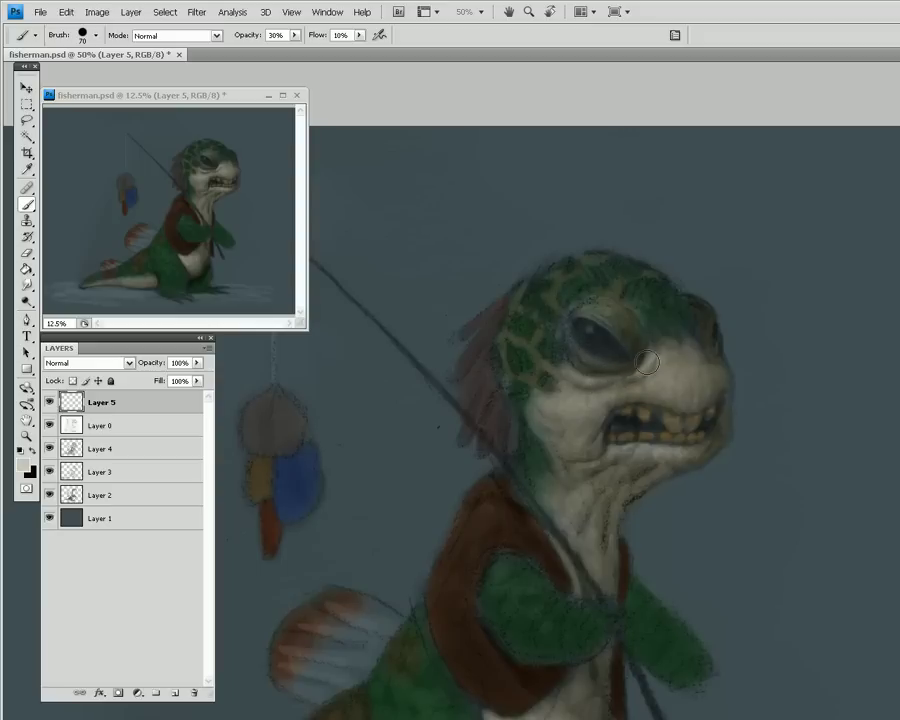
mouse_move(574, 355)
left_mouse_down()
mouse_move(583, 369)
mouse_move(568, 336)
mouse_move(600, 369)
mouse_move(577, 327)
mouse_move(577, 346)
left_mouse_up()
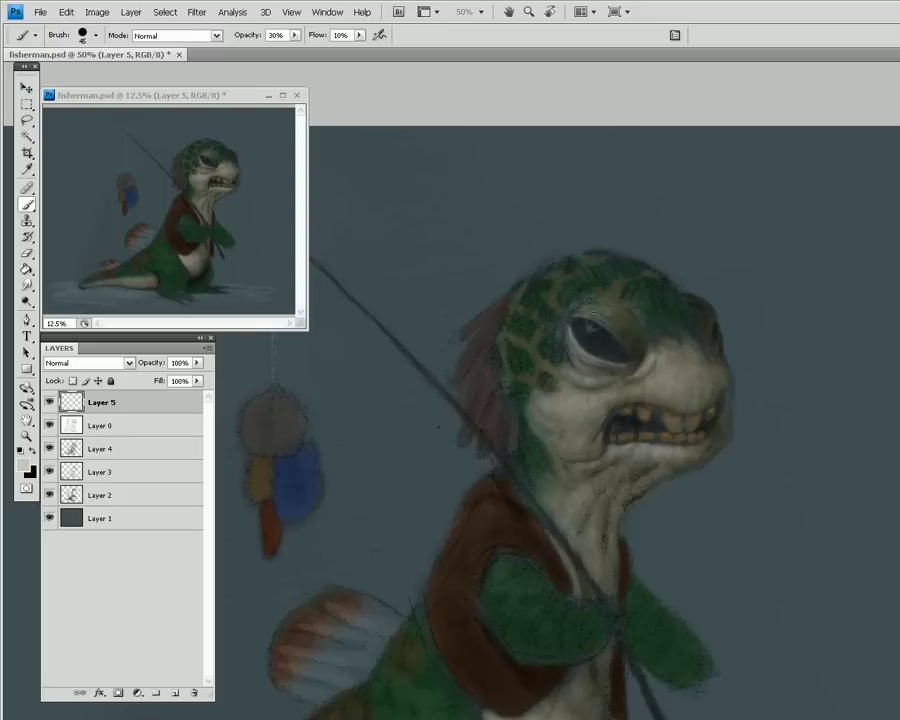
mouse_move(595, 315)
left_mouse_down()
mouse_move(580, 317)
mouse_move(626, 348)
left_mouse_up()
mouse_move(590, 312)
left_mouse_down()
mouse_move(604, 311)
mouse_move(626, 335)
left_mouse_up()
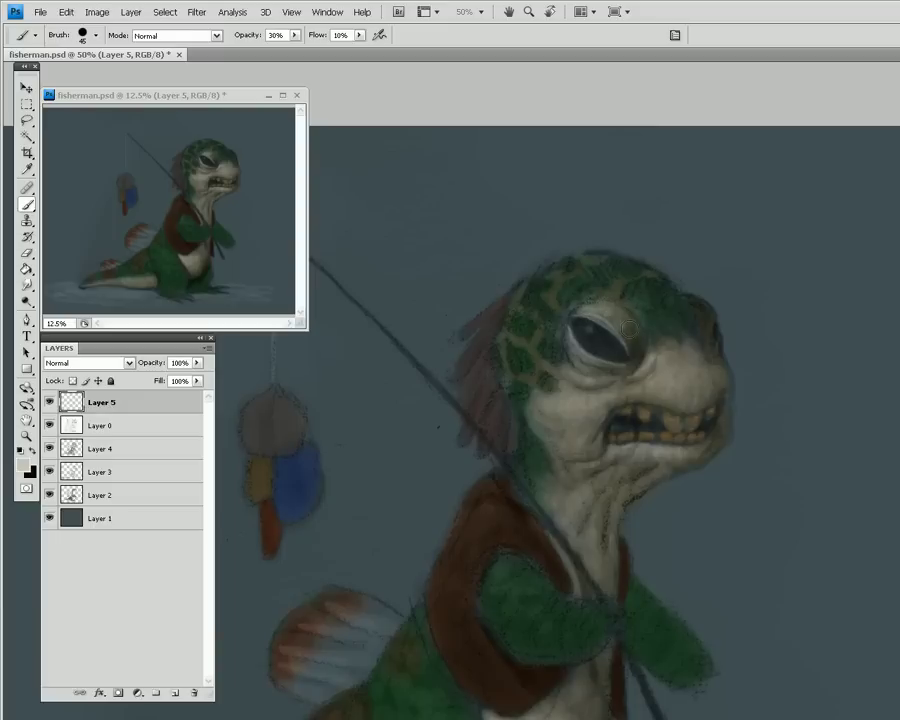